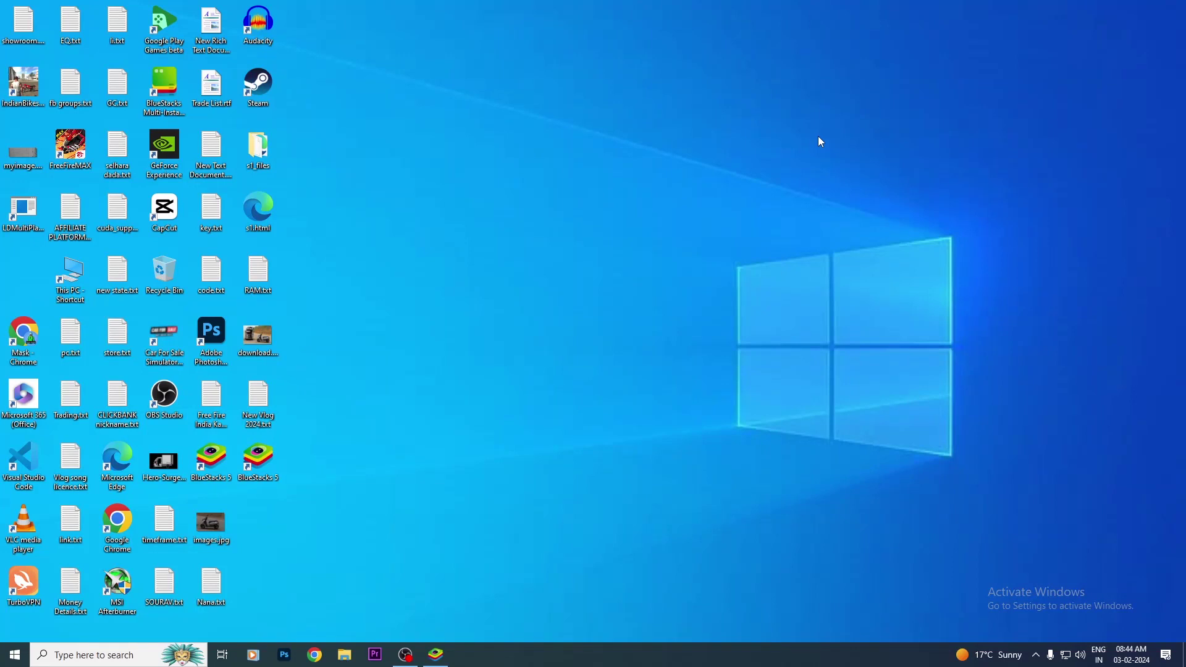
Step: Refresh the desktop and move the BlueStacks 5 shortcut to the middle of the desktop
{"action": "right_click", "coordinate": [499, 111]}
{"action": "left_click", "coordinate": [521, 145]}
{"action": "left_click_drag", "start_coordinate": [259, 460], "coordinate": [541, 273]}
{"action": "left_click_drag", "start_coordinate": [481, 224], "coordinate": [684, 493]}
{"action": "key", "text": "Return"}
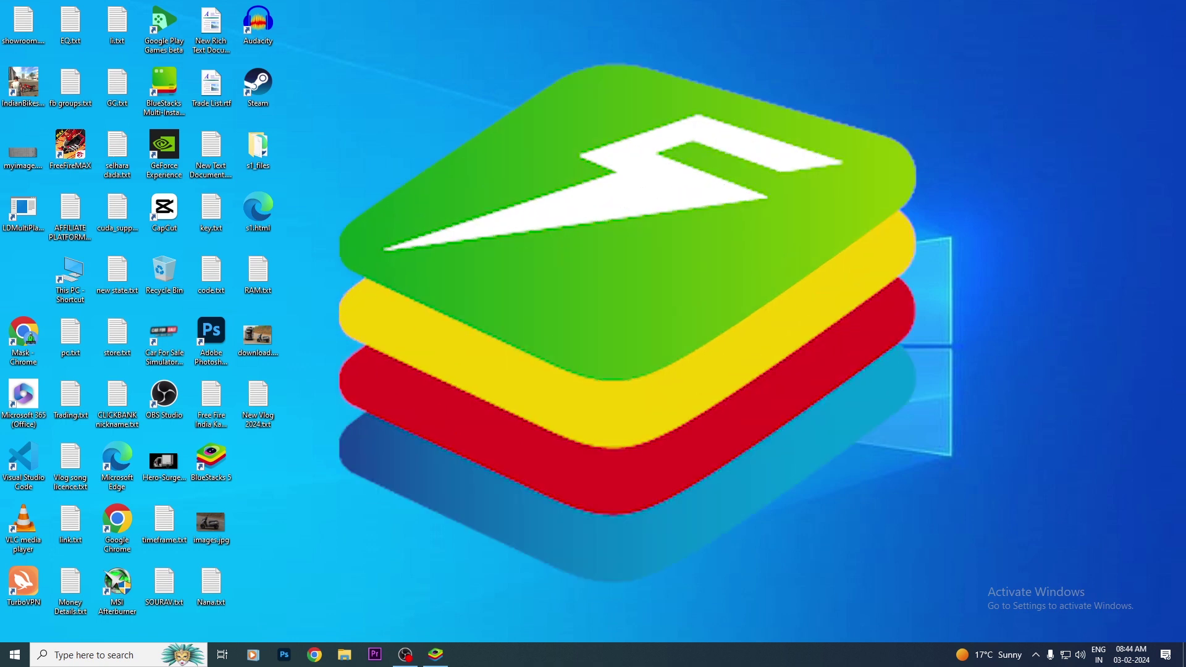
{"action": "left_click_drag", "start_coordinate": [451, 212], "coordinate": [659, 342]}
{"action": "left_click", "coordinate": [686, 216]}
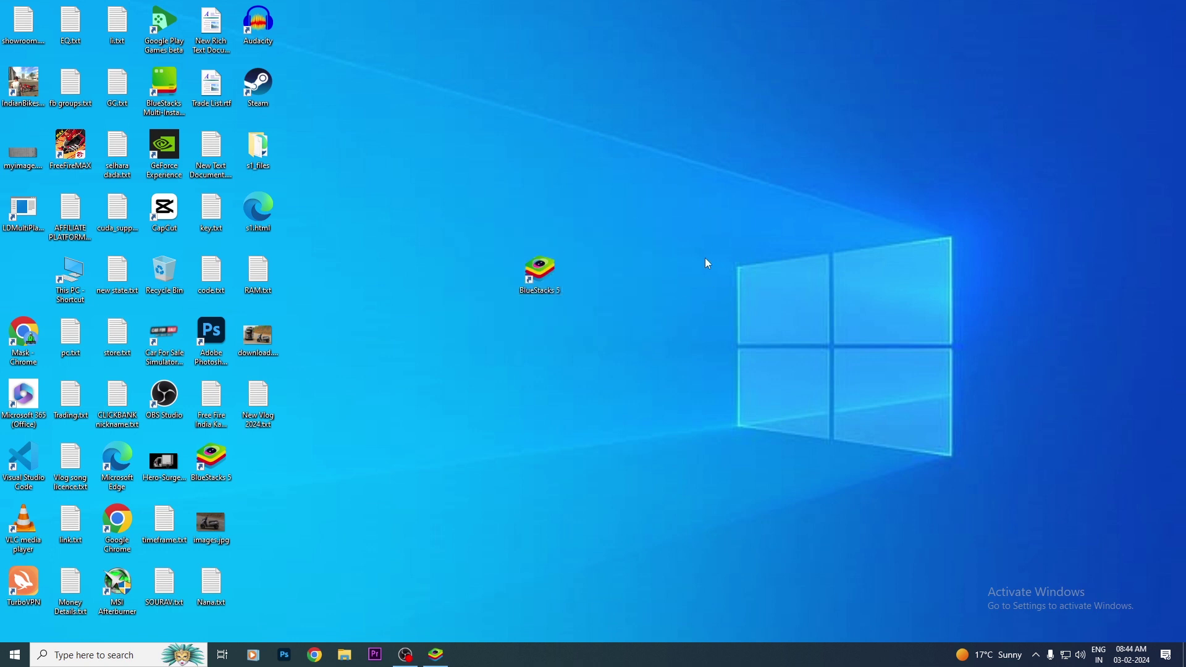
{"action": "left_click_drag", "start_coordinate": [457, 177], "coordinate": [541, 281]}
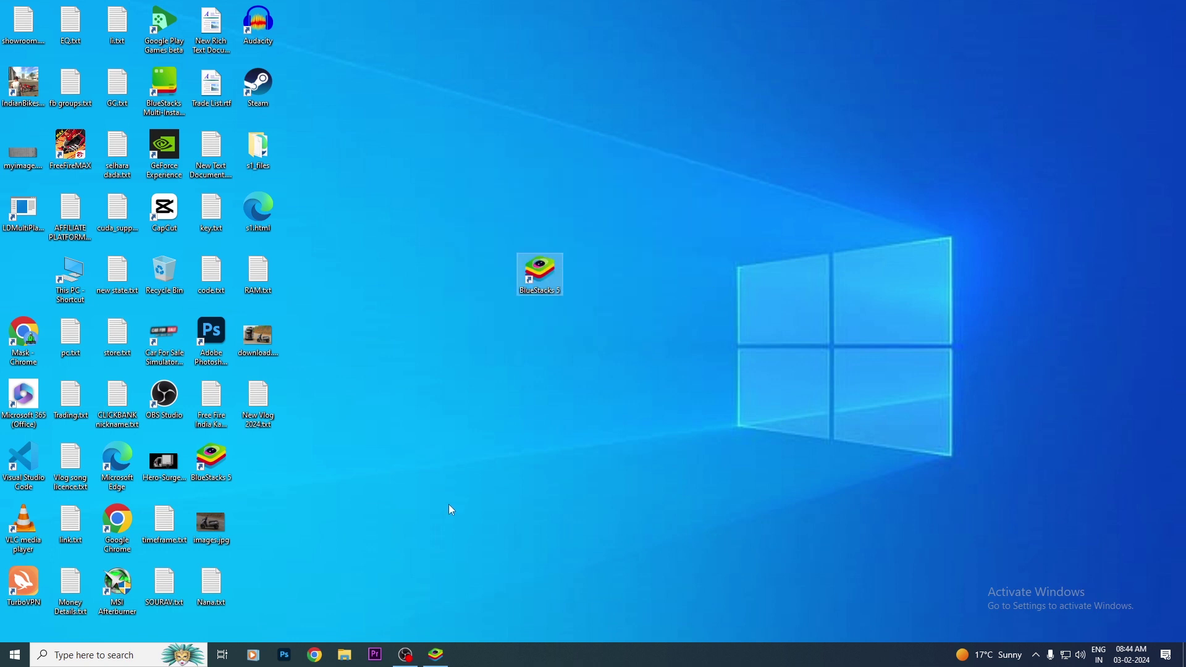
{"action": "left_click", "coordinate": [551, 406]}
Step: Switch to BlueStacks App Player and find Mojang's Minecraft page through a Google Play search for MINECRAFT
{"action": "left_click", "coordinate": [436, 654]}
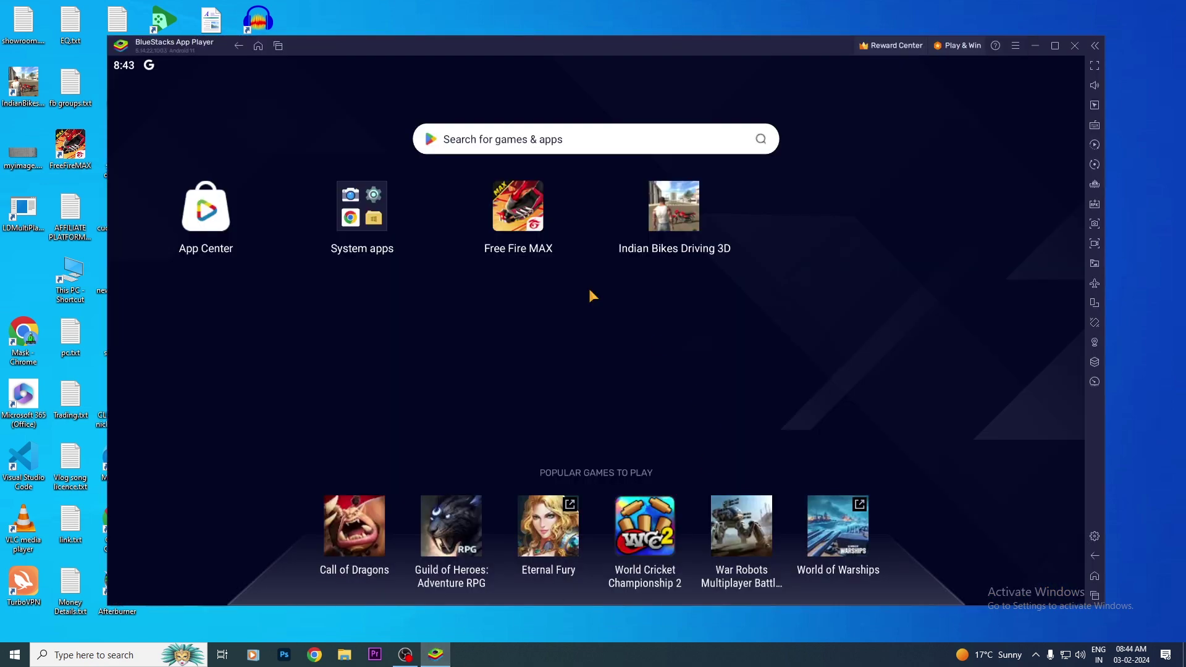
{"action": "mouse_move", "coordinate": [470, 53]}
{"action": "left_mouse_down"}
{"action": "mouse_move", "coordinate": [443, 43]}
{"action": "mouse_move", "coordinate": [491, 45]}
{"action": "left_mouse_up"}
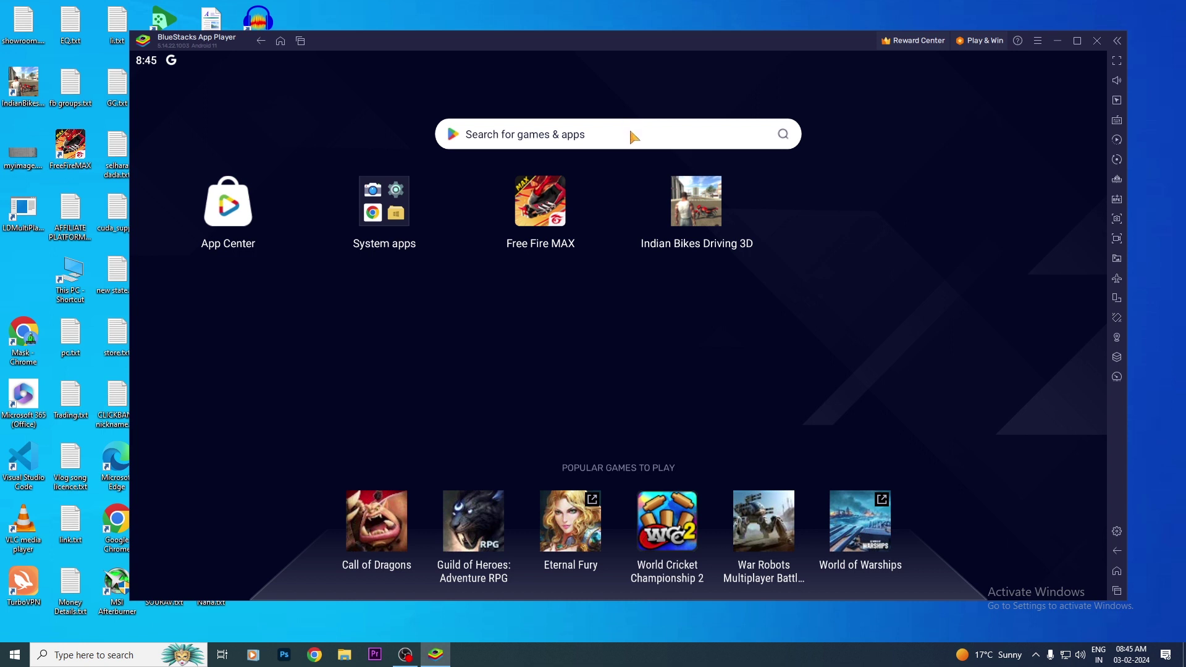
{"action": "left_click", "coordinate": [552, 140]}
{"action": "type", "text": "MINECRAFT"}
{"action": "key", "text": "Return"}
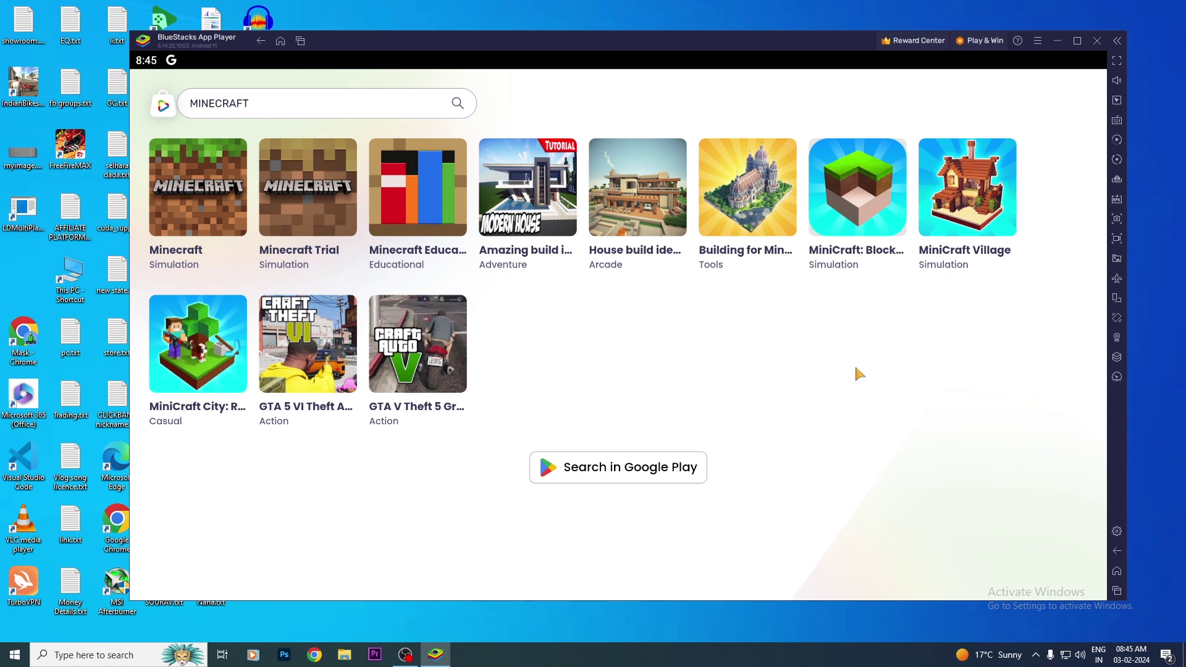
{"action": "left_click", "coordinate": [592, 474]}
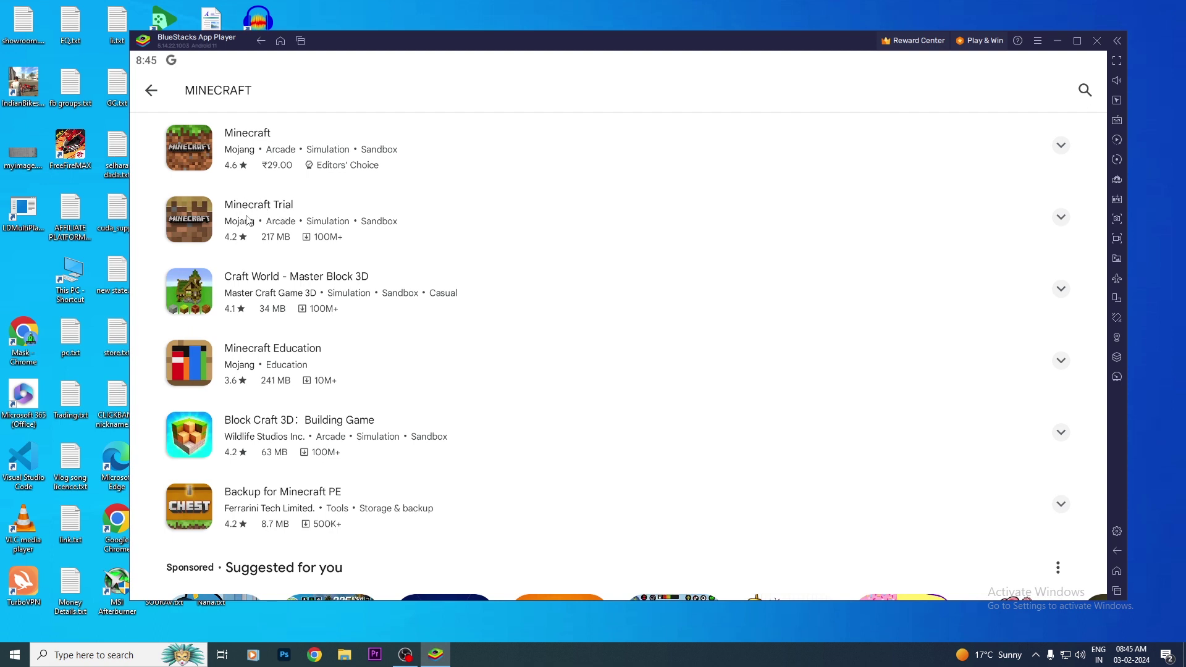
{"action": "left_click", "coordinate": [242, 146]}
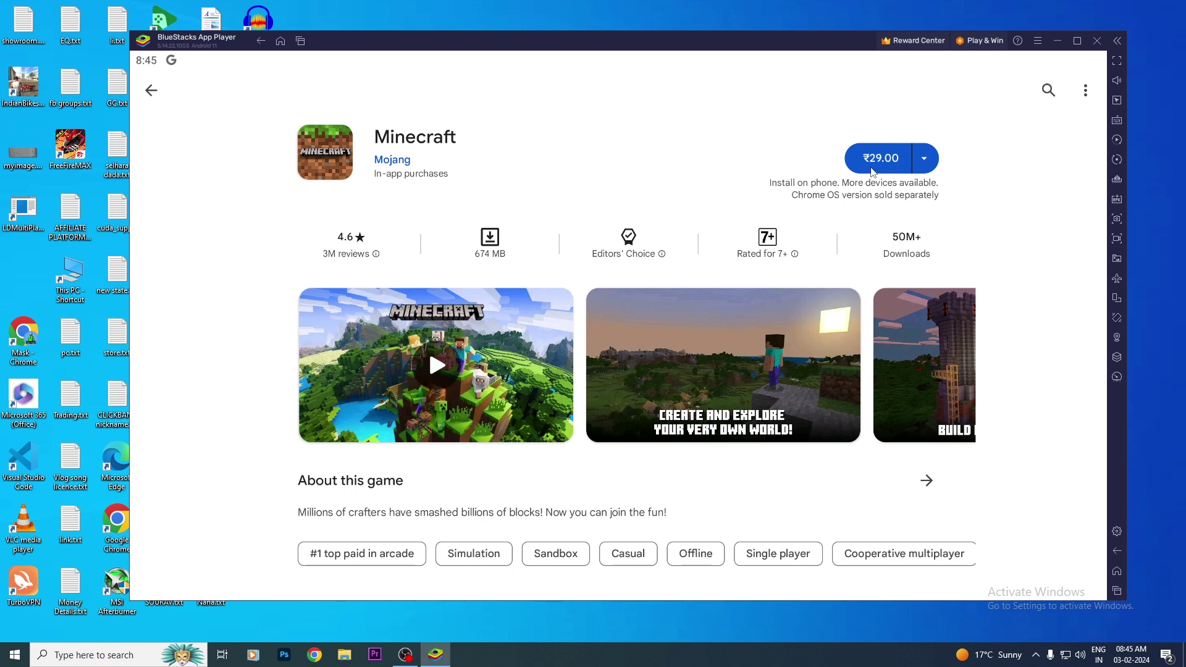
Step: Buy Minecraft for ₹29.00 with the Google Play balance, verifying the purchase with the account password
{"action": "left_click", "coordinate": [891, 167]}
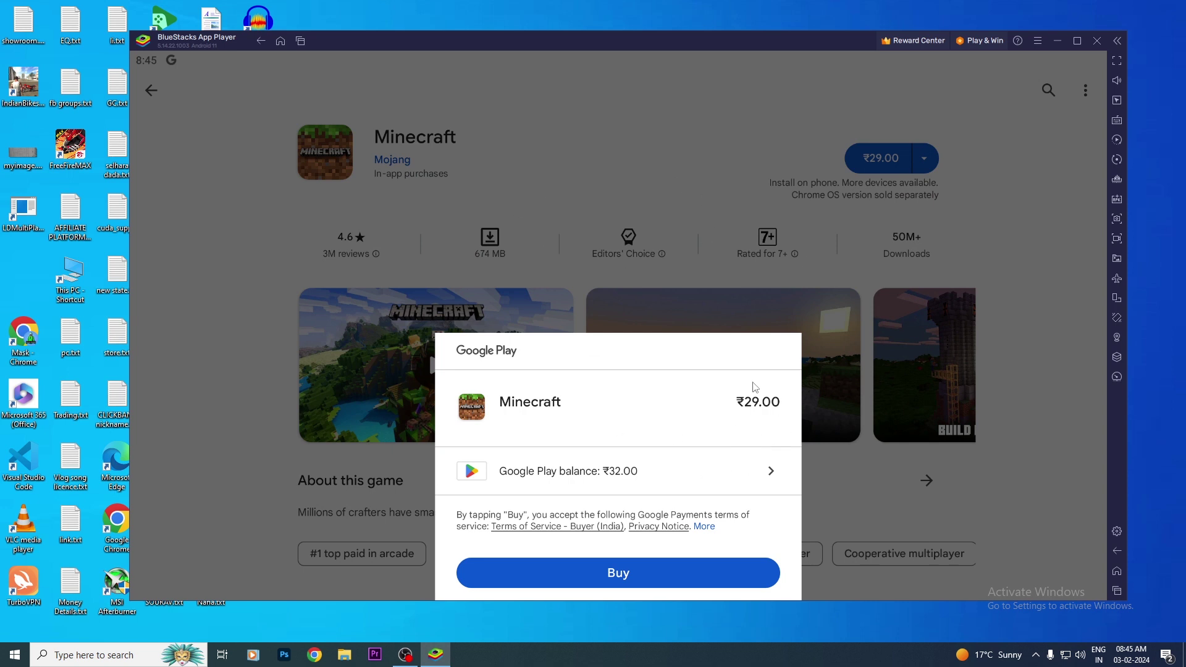
{"action": "left_click", "coordinate": [618, 573]}
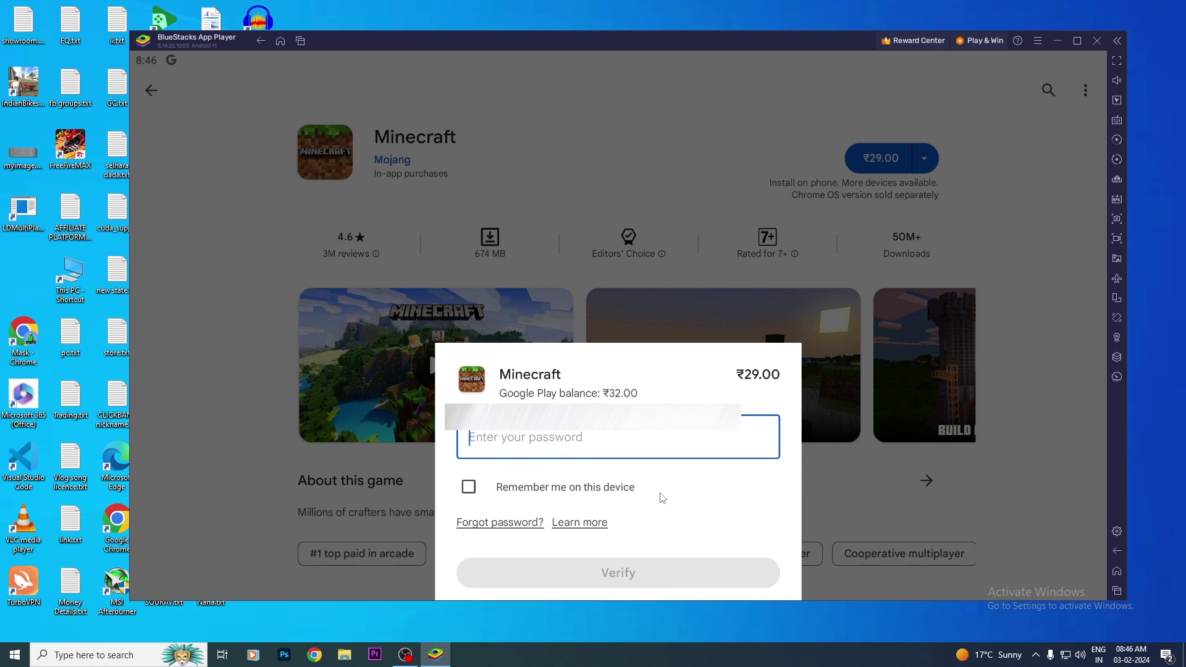
{"action": "key", "text": "ctrl+v"}
{"action": "key", "text": "Return"}
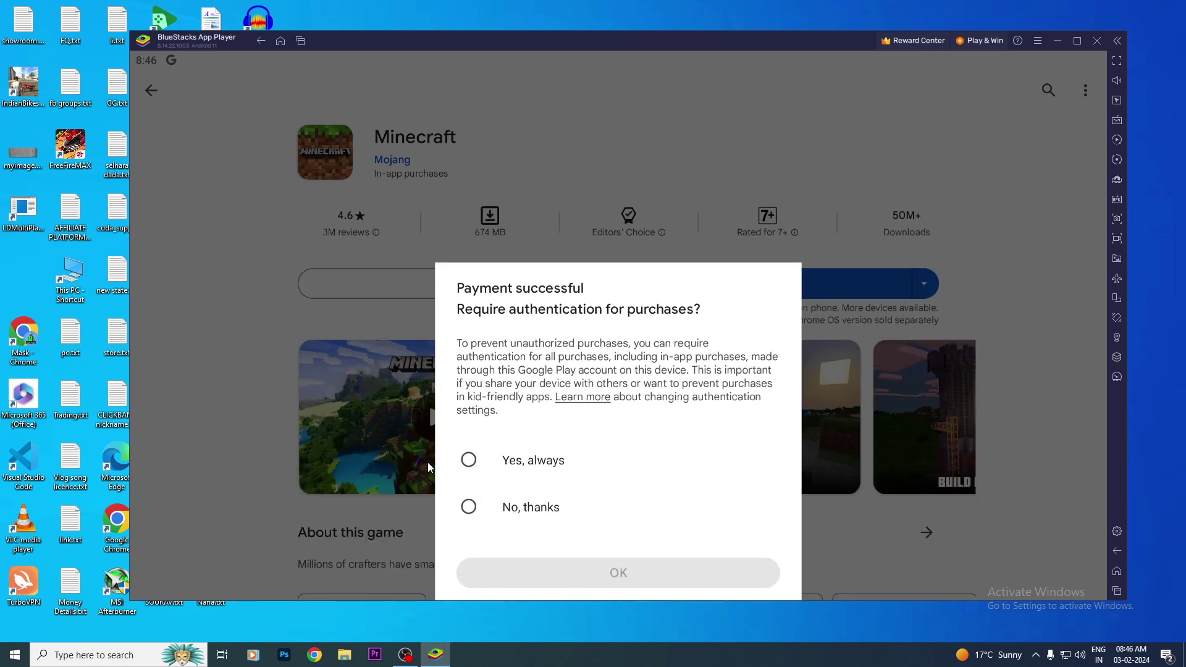
Step: Decline required authentication for purchases and turn down the Google Play Pass trial offer
{"action": "left_click", "coordinate": [471, 511]}
{"action": "left_click", "coordinate": [559, 572]}
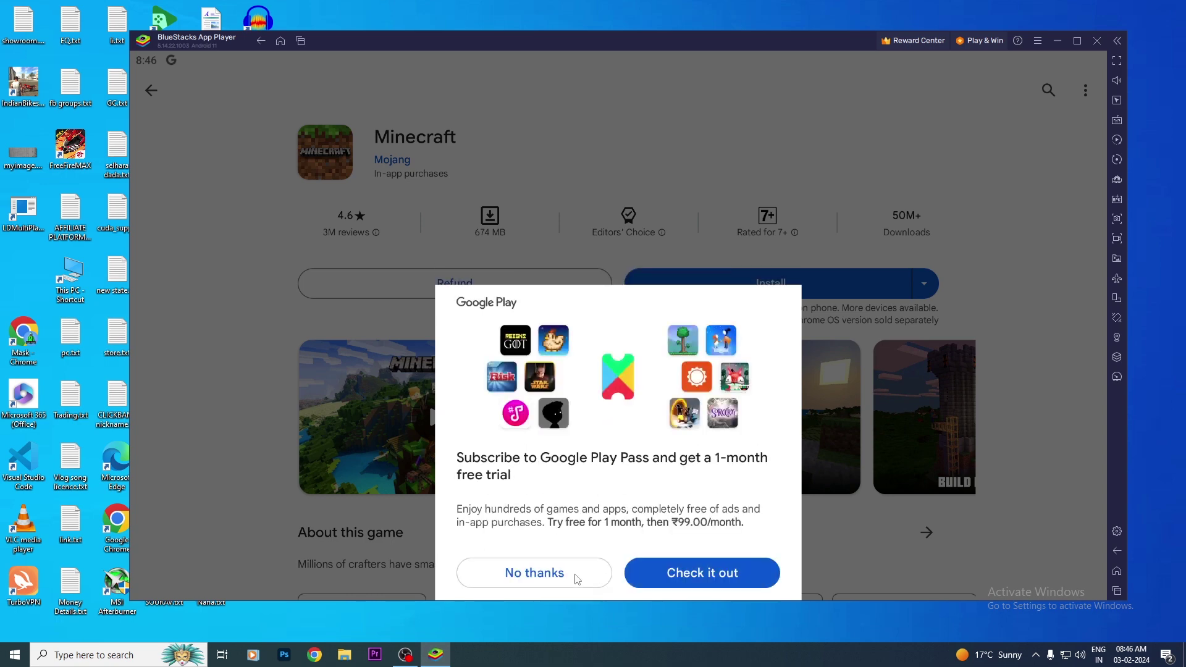
{"action": "left_click", "coordinate": [577, 578]}
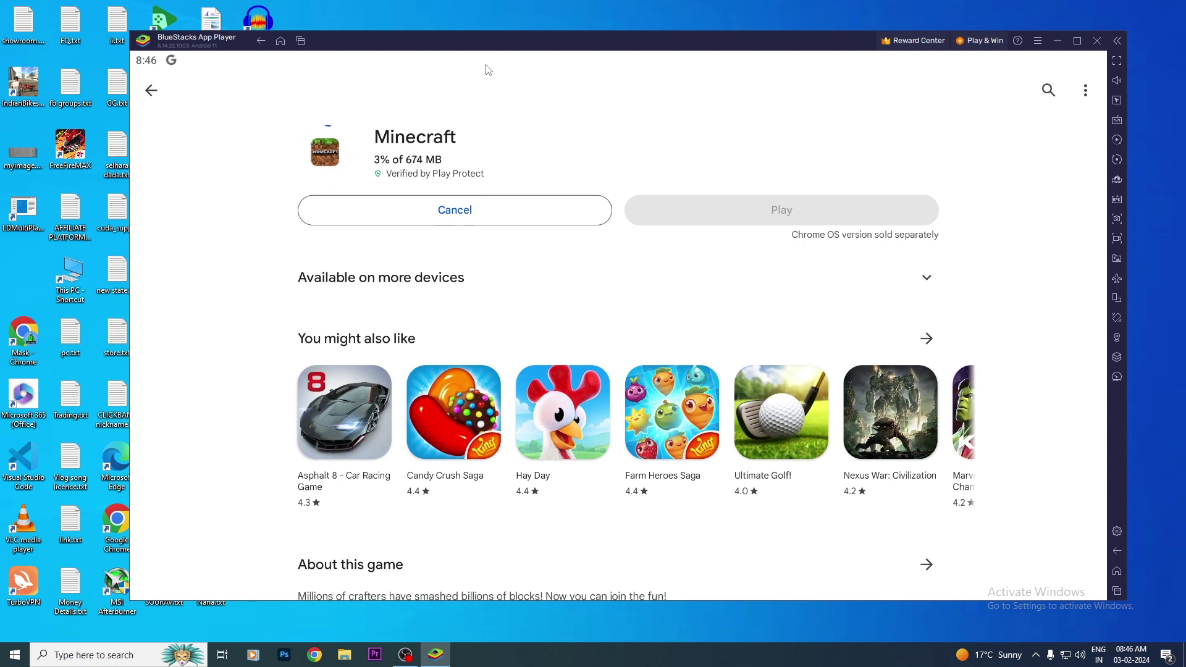
{"action": "left_click_drag", "start_coordinate": [486, 38], "coordinate": [411, 51]}
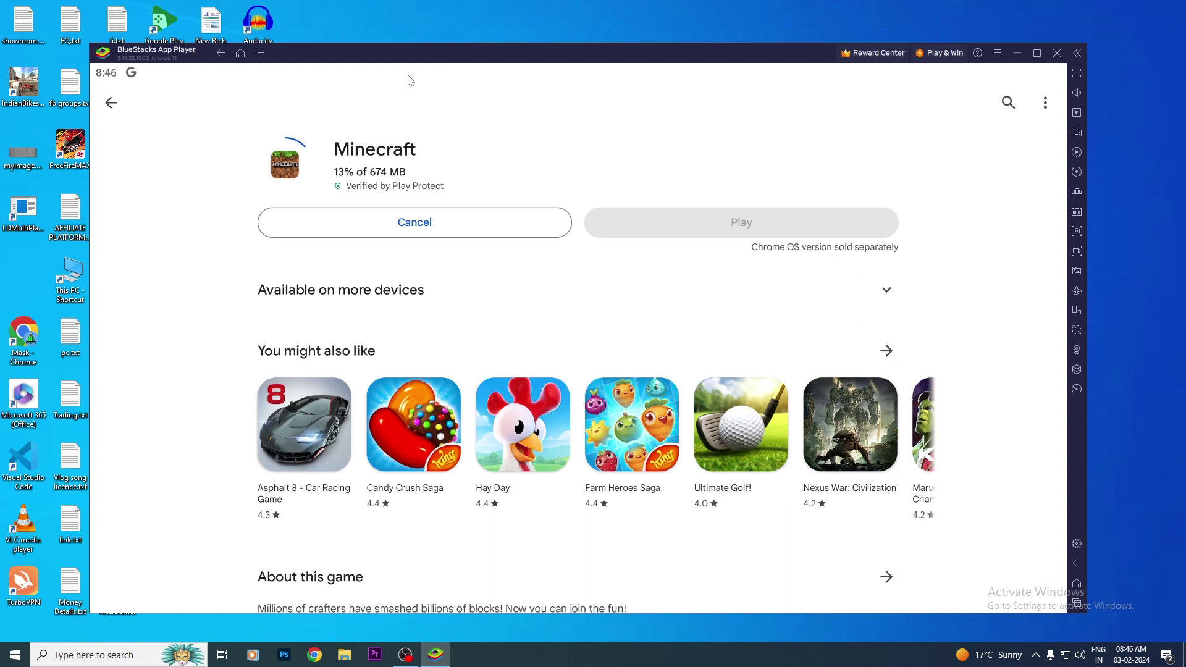
{"action": "left_click_drag", "start_coordinate": [375, 54], "coordinate": [380, 49]}
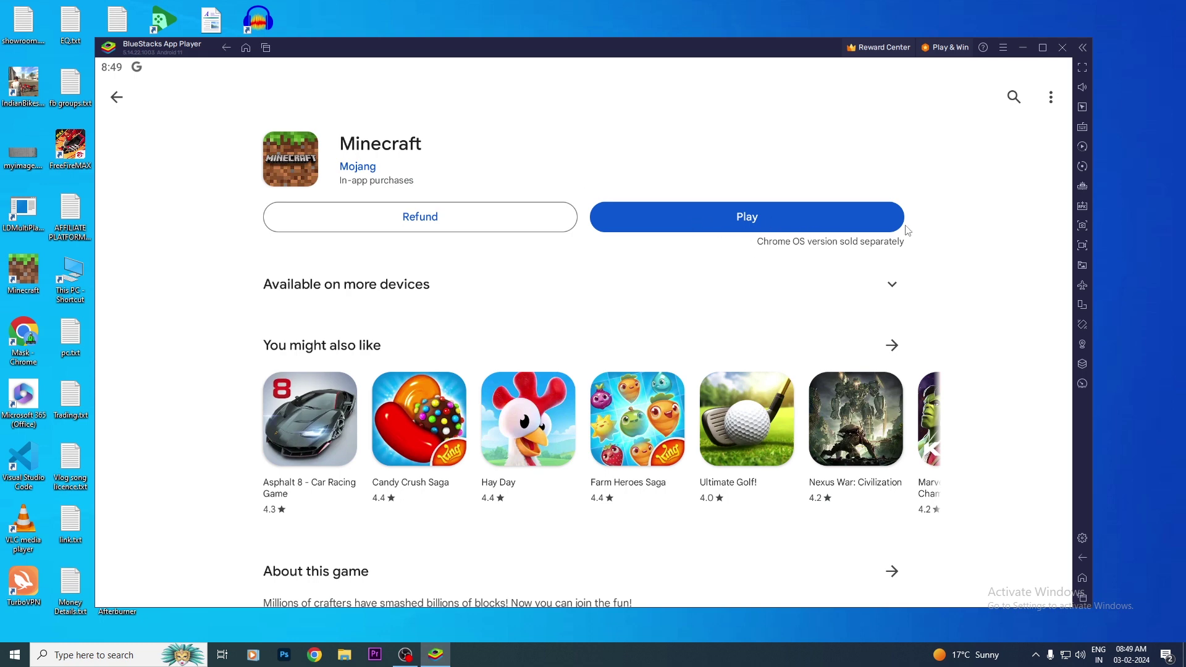
Step: Clear all recent apps and launch Minecraft from the home screen, skipping the Android Pie recommendation
{"action": "left_click", "coordinate": [1083, 599]}
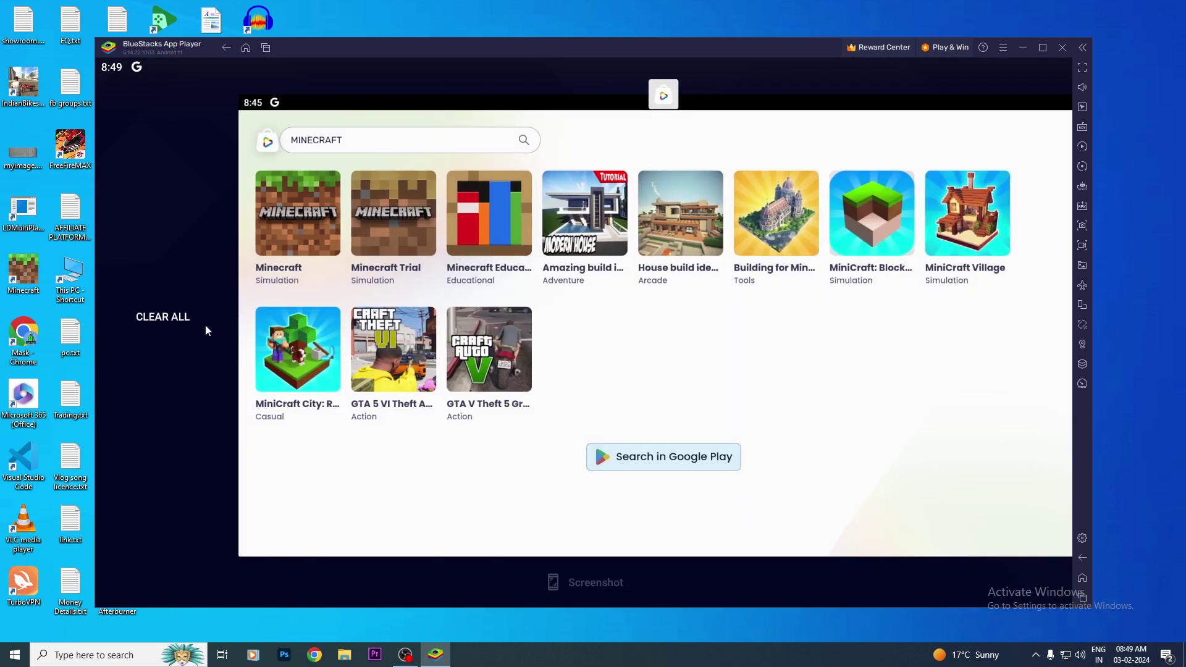
{"action": "left_click", "coordinate": [167, 317]}
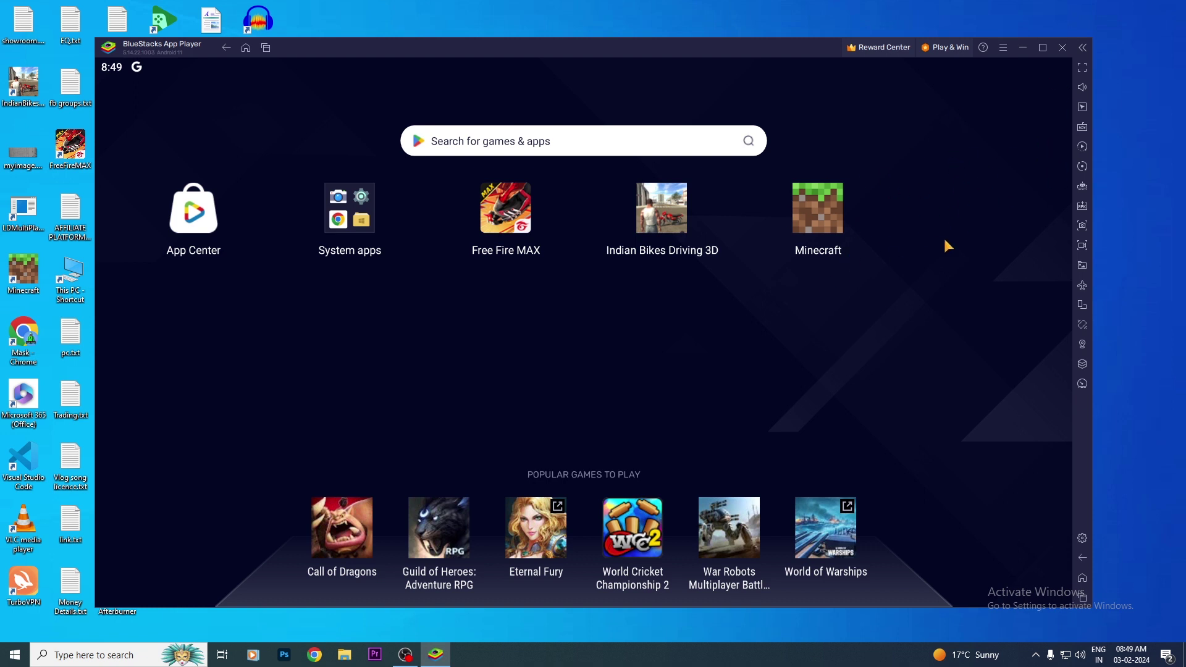
{"action": "left_click", "coordinate": [834, 203]}
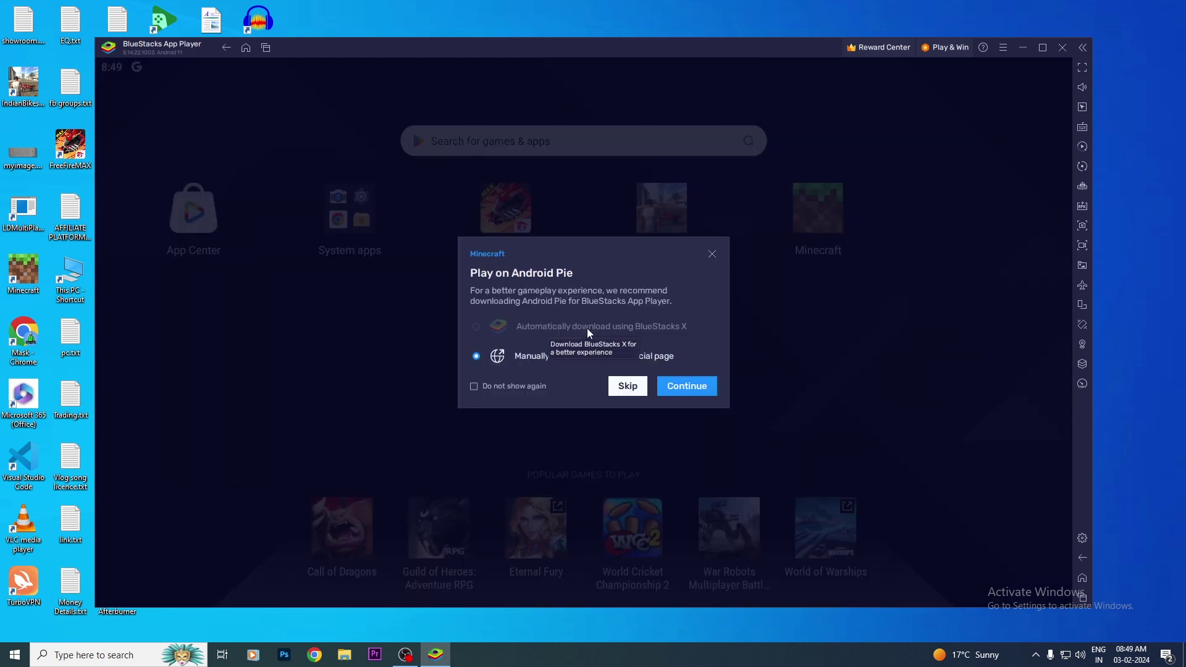
{"action": "left_click", "coordinate": [631, 387]}
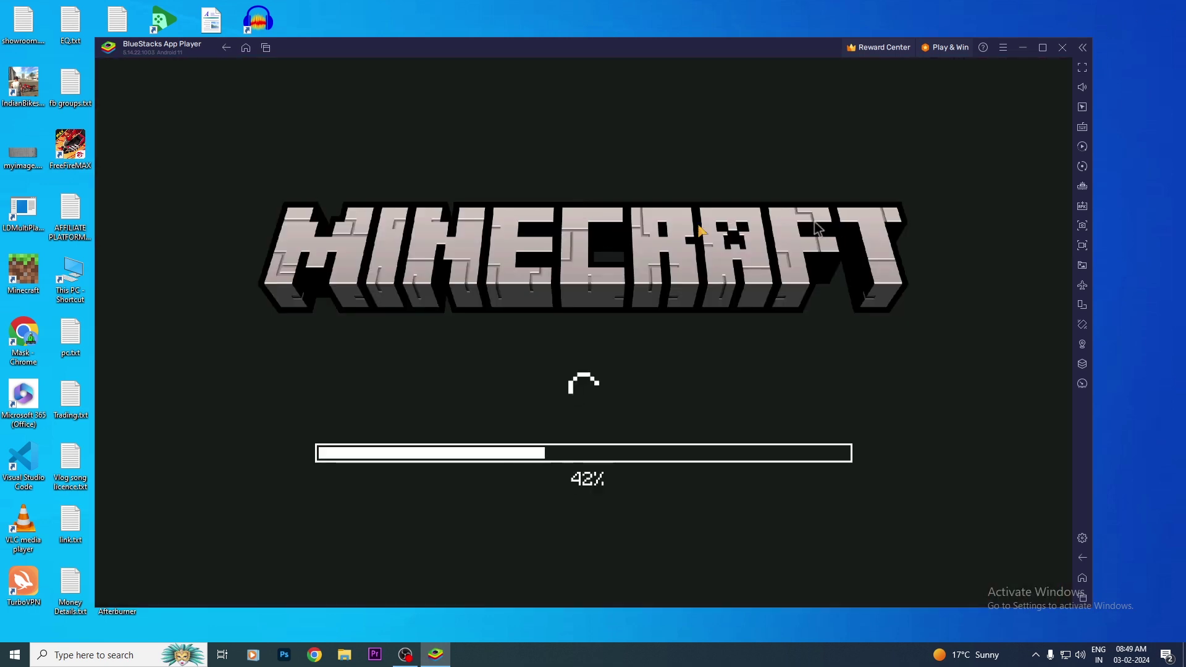
Step: Show Minecraft in full screen and postpone the Microsoft account sign-in
{"action": "left_click", "coordinate": [1083, 67]}
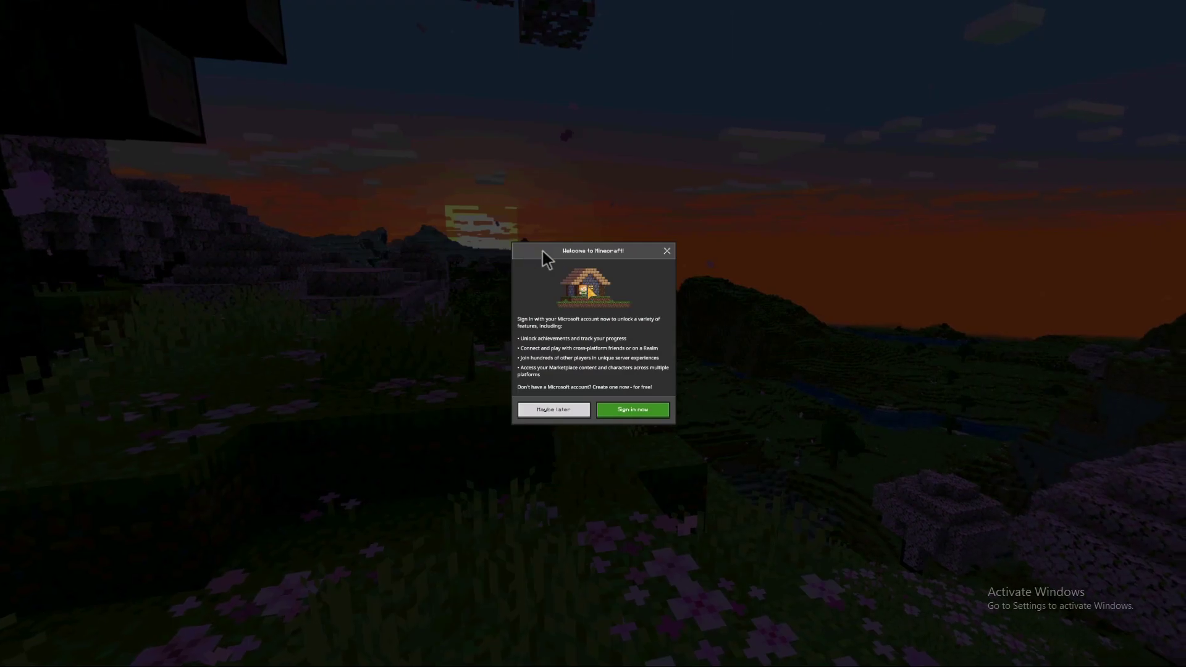
{"action": "left_click", "coordinate": [567, 411]}
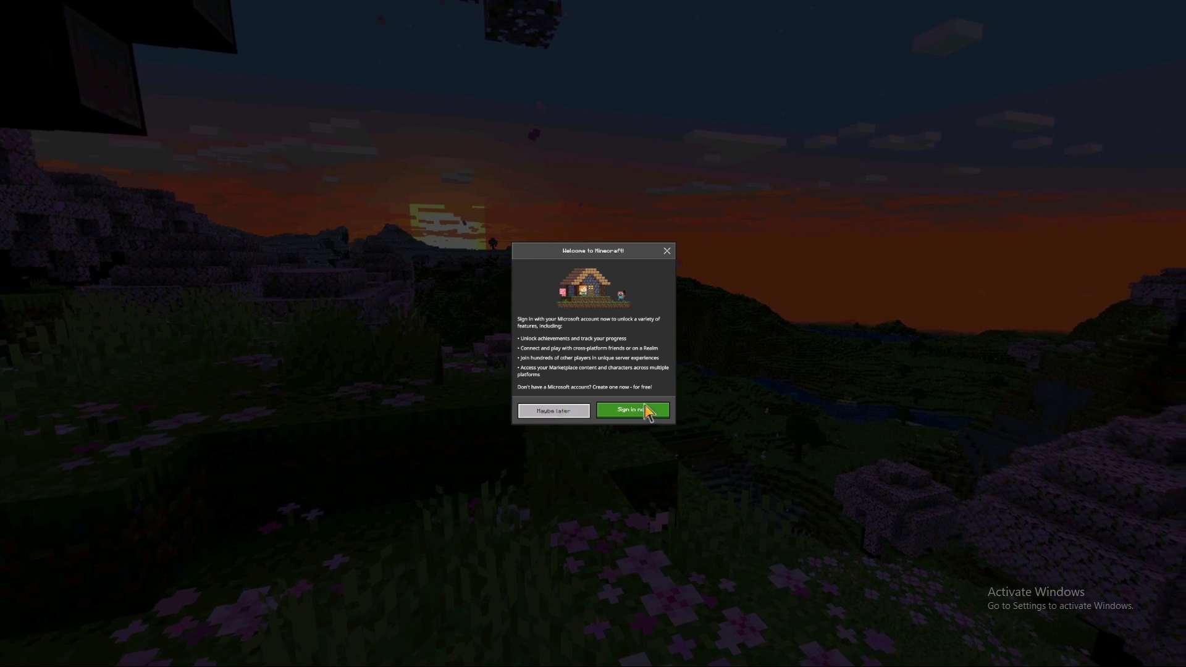
{"action": "left_click", "coordinate": [587, 409]}
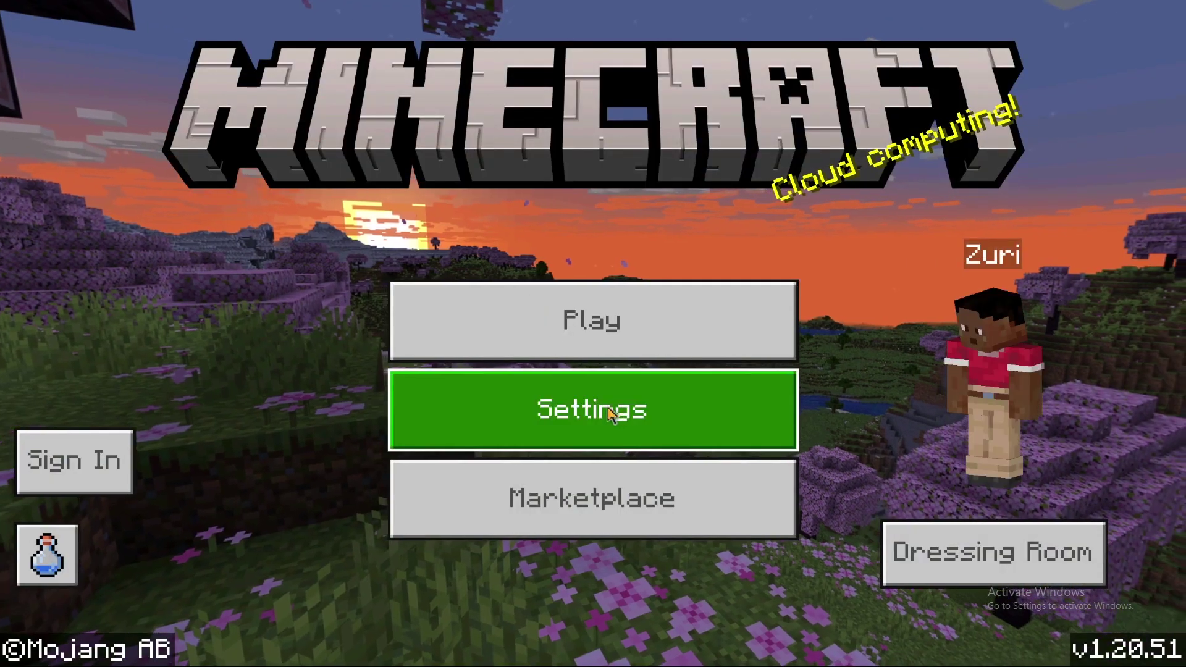
Step: Set the Keyboard & Mouse camera sensitivity to 31 in the game settings and return to the main menu
{"action": "left_click", "coordinate": [591, 409]}
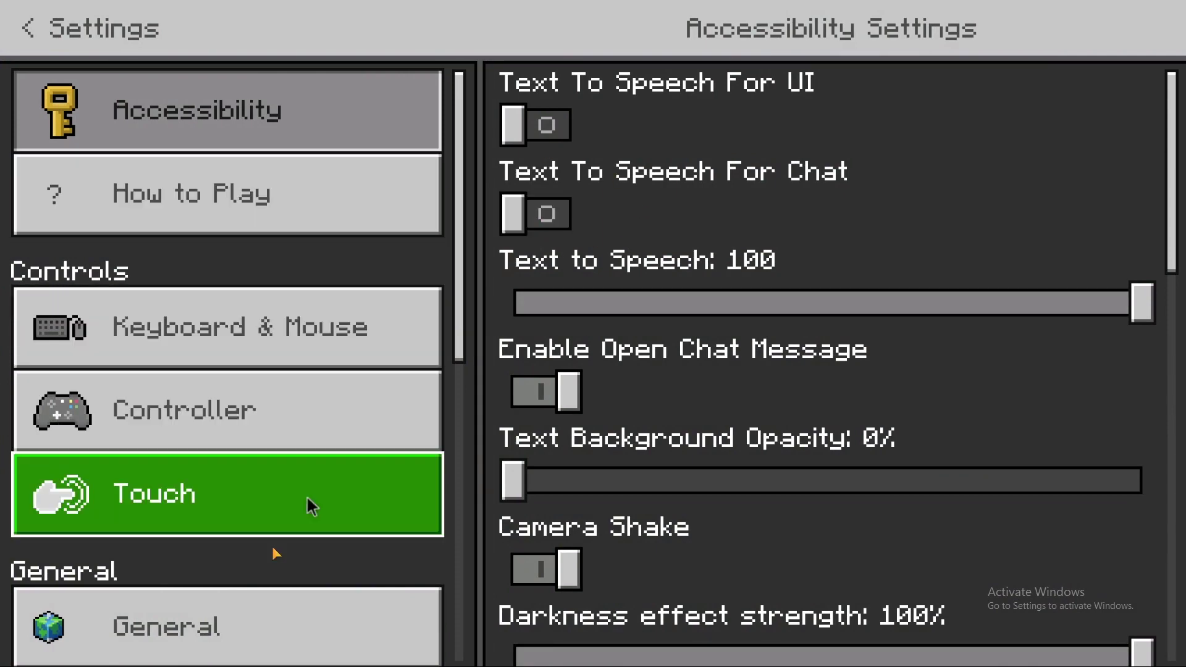
{"action": "key", "text": "Escape"}
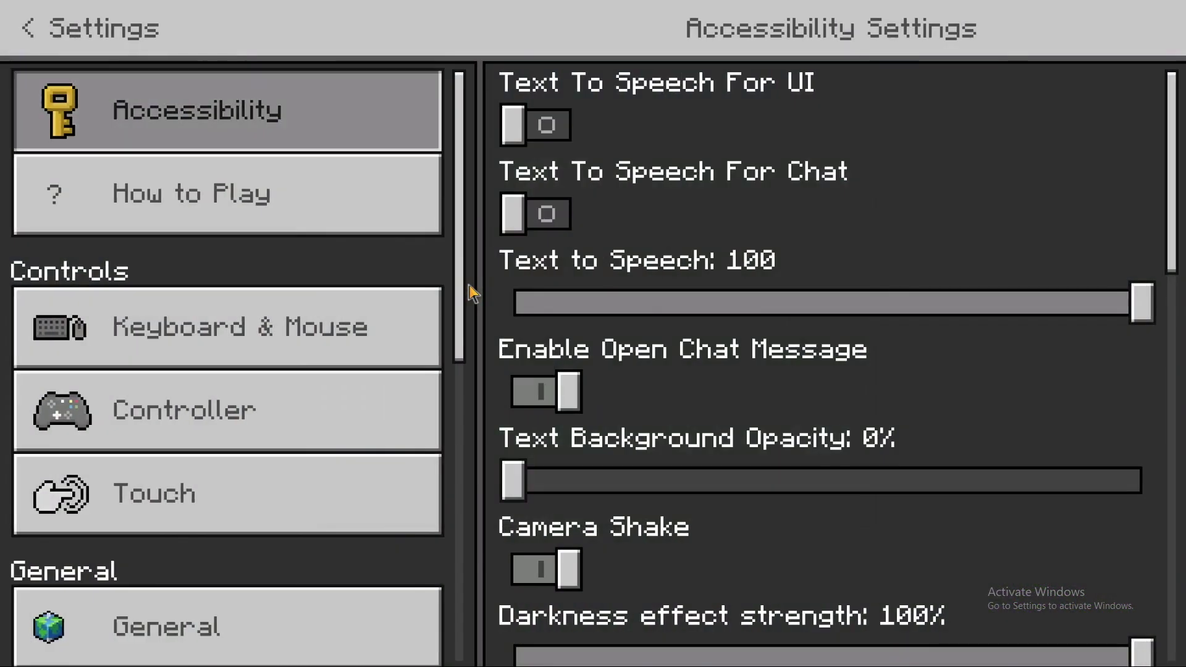
{"action": "left_click", "coordinate": [156, 326]}
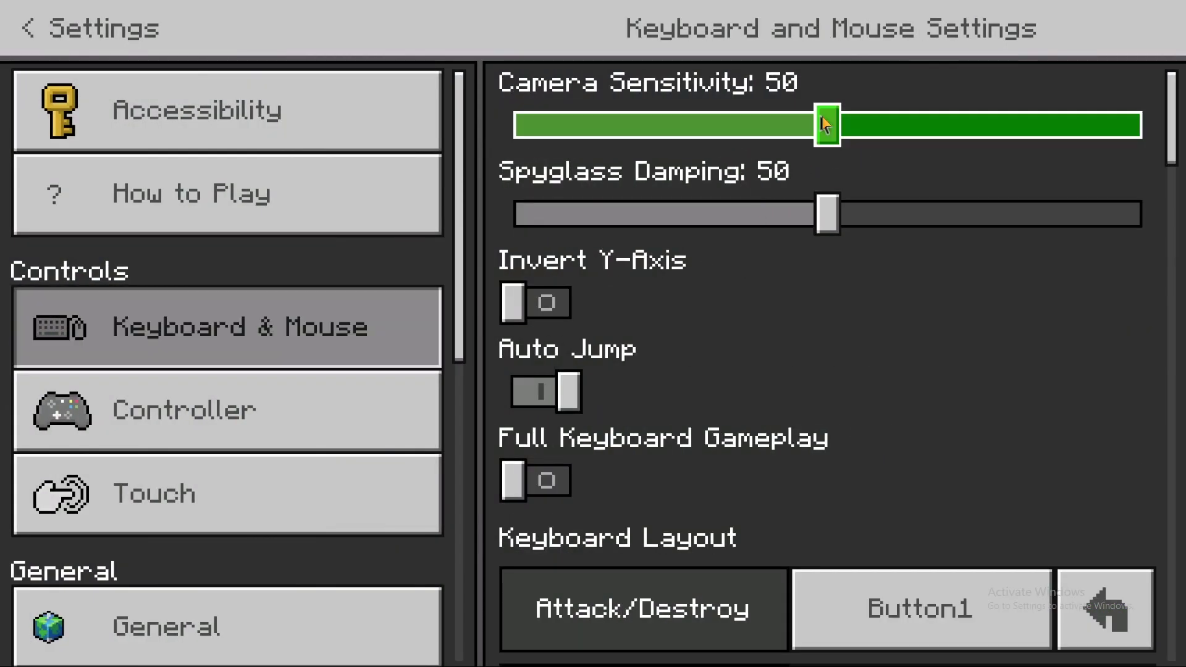
{"action": "left_click_drag", "start_coordinate": [828, 124], "coordinate": [708, 124]}
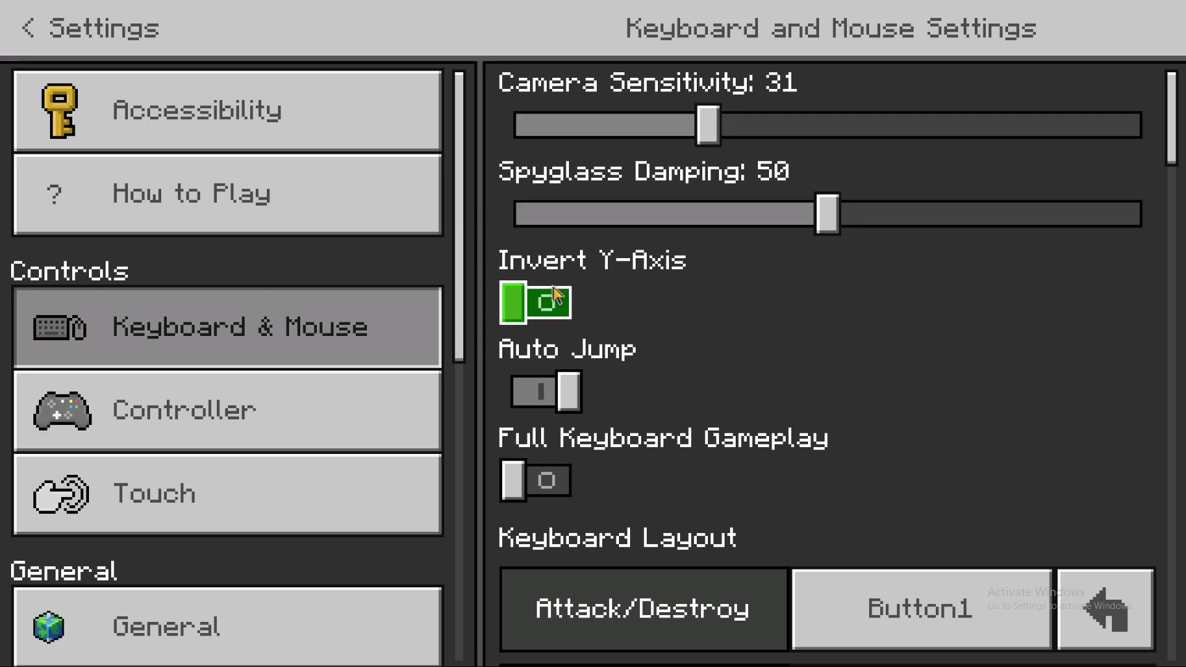
{"action": "key", "text": "Escape"}
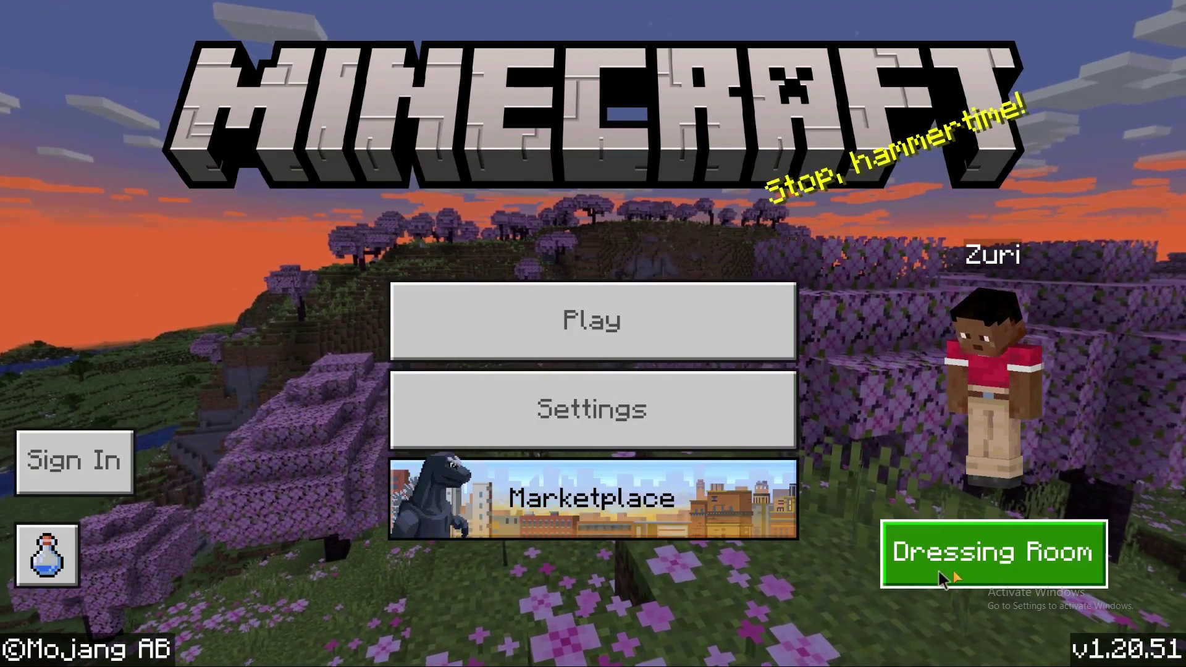
Step: Create a Survival world named "example" at Normal difficulty and accept the online play notice with Do not show this screen again
{"action": "left_click", "coordinate": [584, 322]}
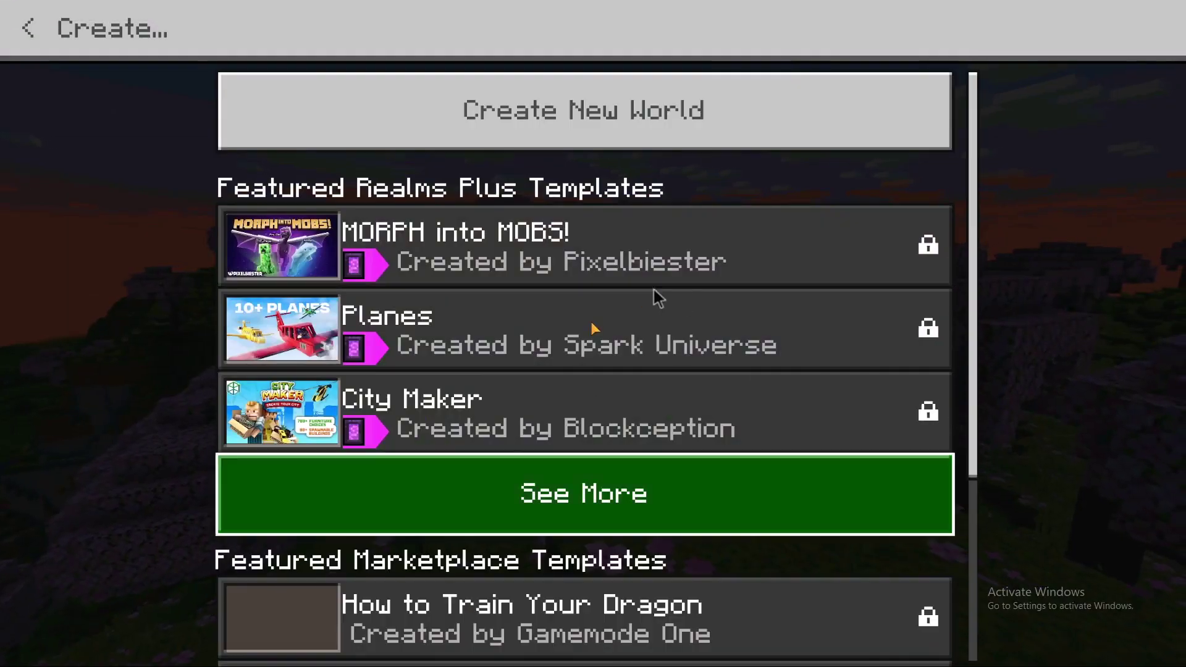
{"action": "left_click", "coordinate": [554, 121]}
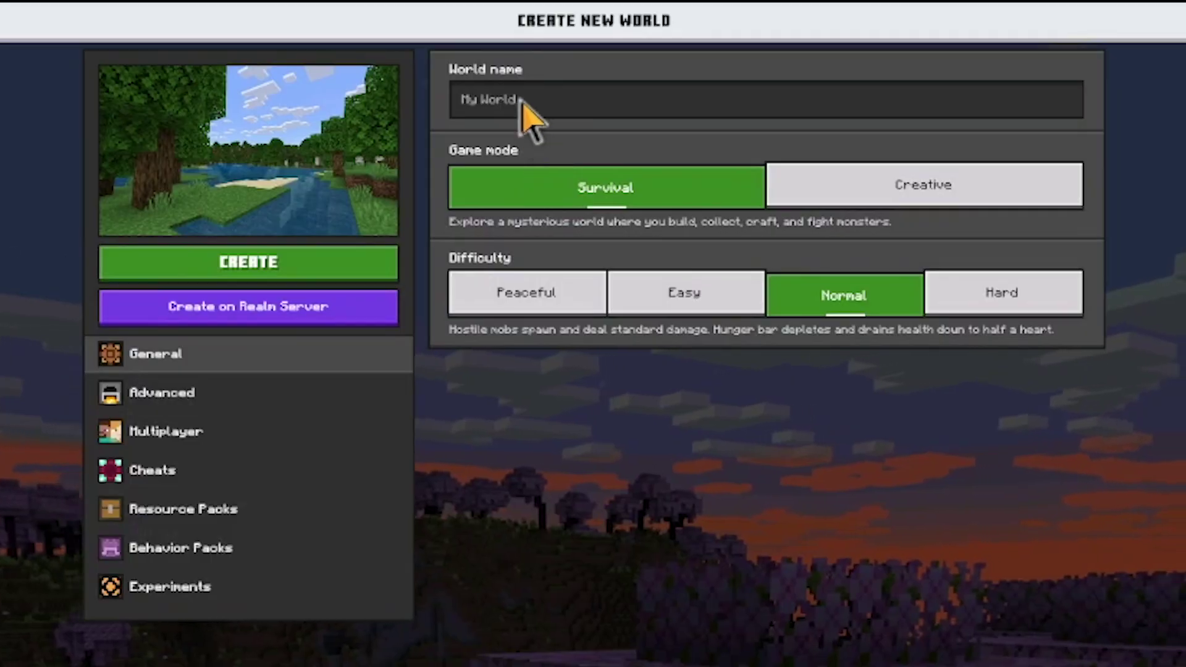
{"action": "left_click", "coordinate": [562, 42]}
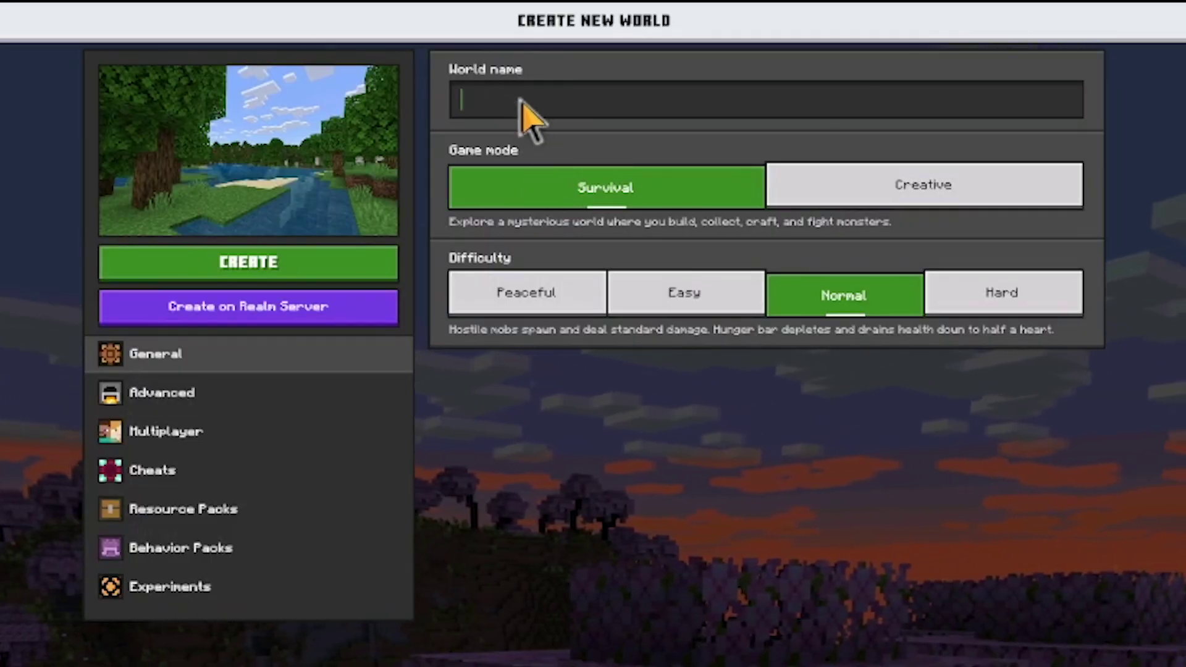
{"action": "type", "text": "example"}
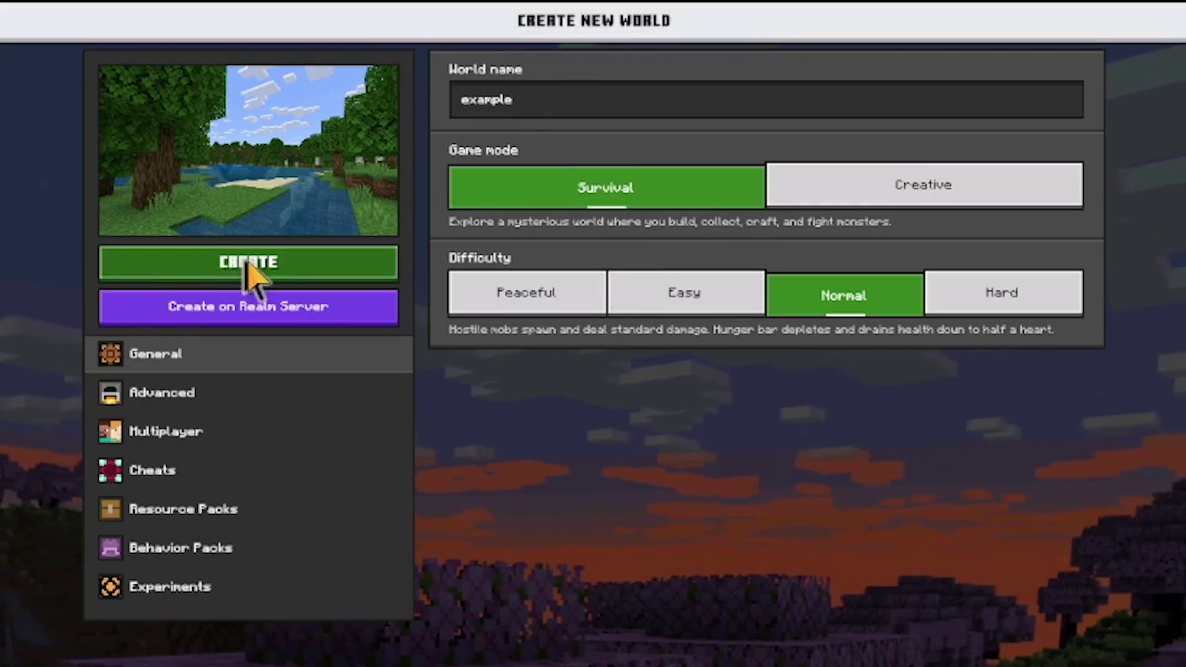
{"action": "left_click", "coordinate": [251, 265]}
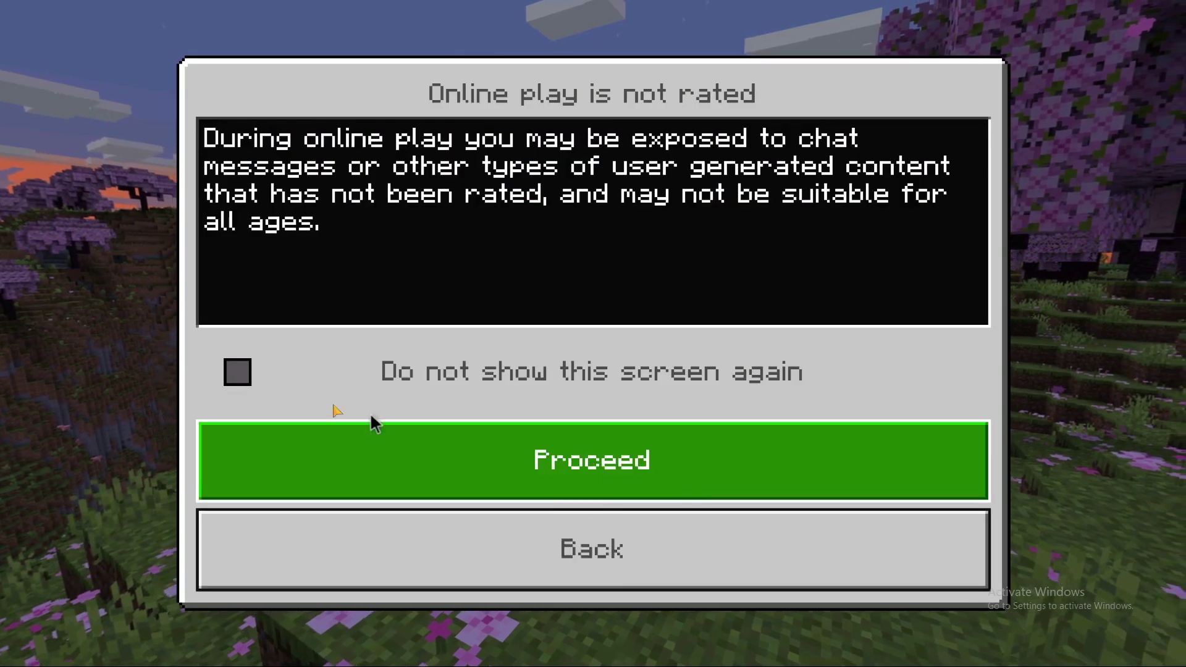
{"action": "left_click", "coordinate": [237, 372]}
{"action": "left_click", "coordinate": [550, 444]}
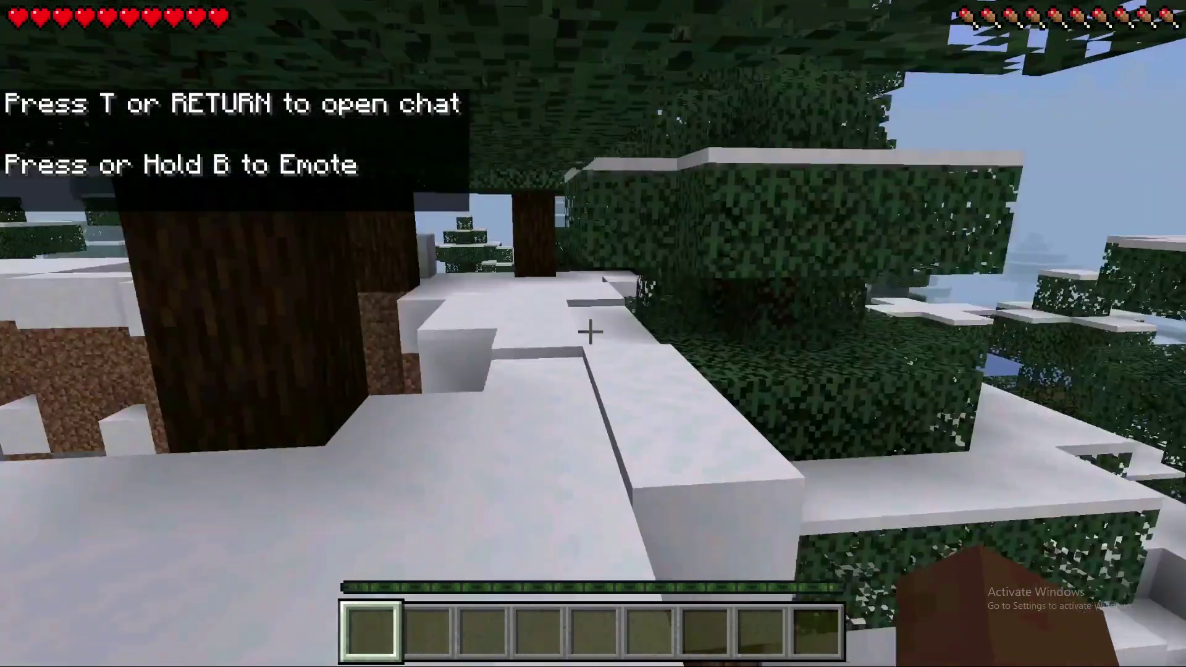
Step: Walk through the snowy forest and hit the nearby tree trunks by hand to break their wood
{"action": "key", "text": "w"}
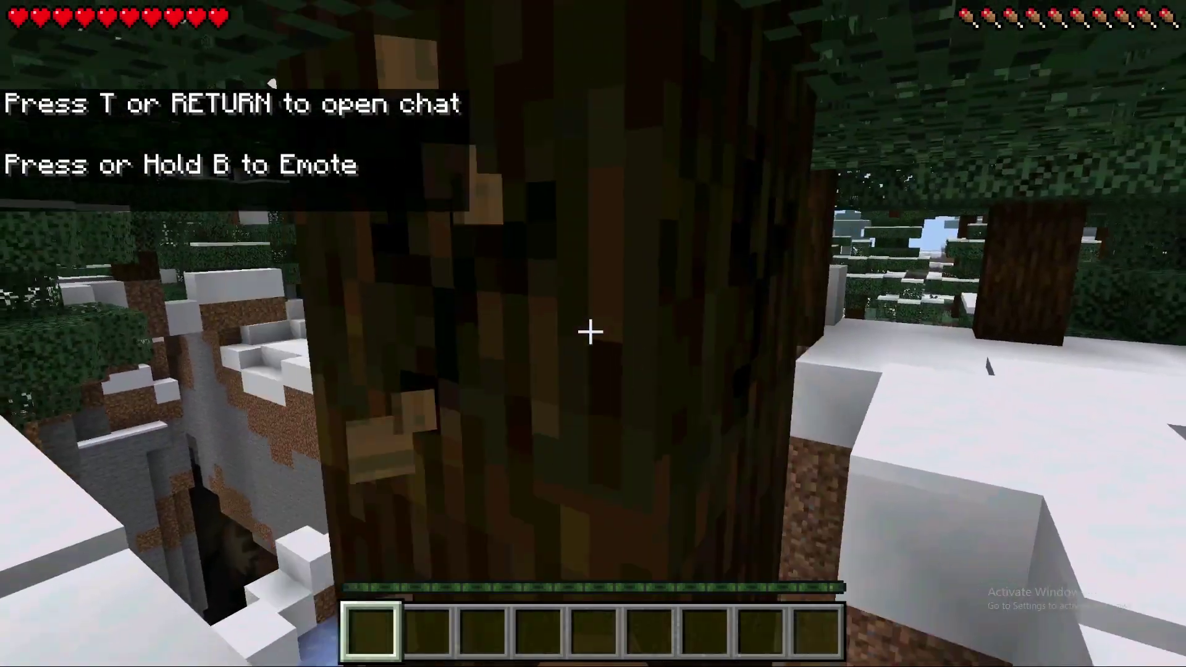
{"action": "left_click", "coordinate": [591, 333]}
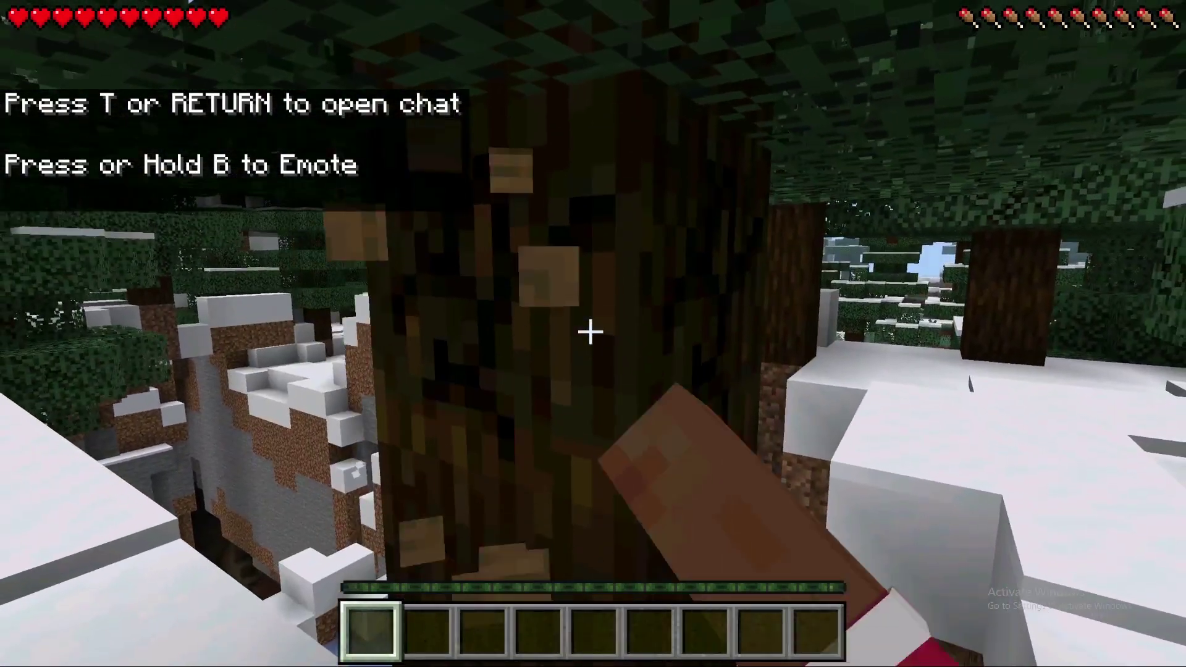
{"action": "left_click", "coordinate": [590, 332]}
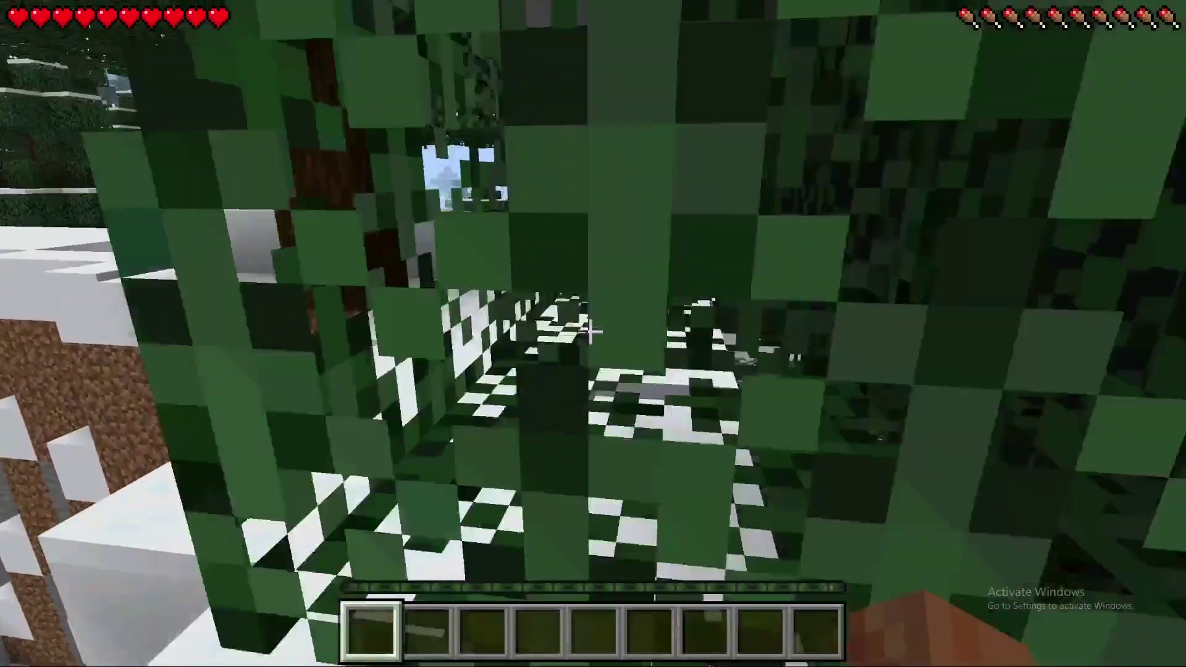
{"action": "key", "text": "w"}
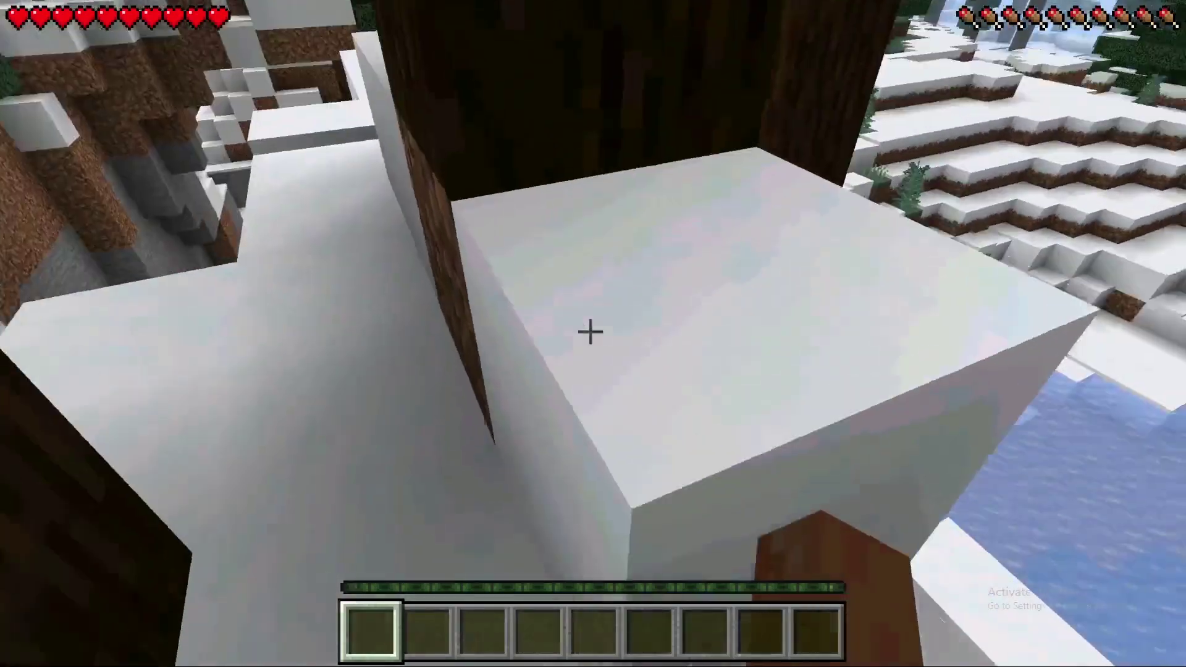
{"action": "left_click", "coordinate": [591, 333]}
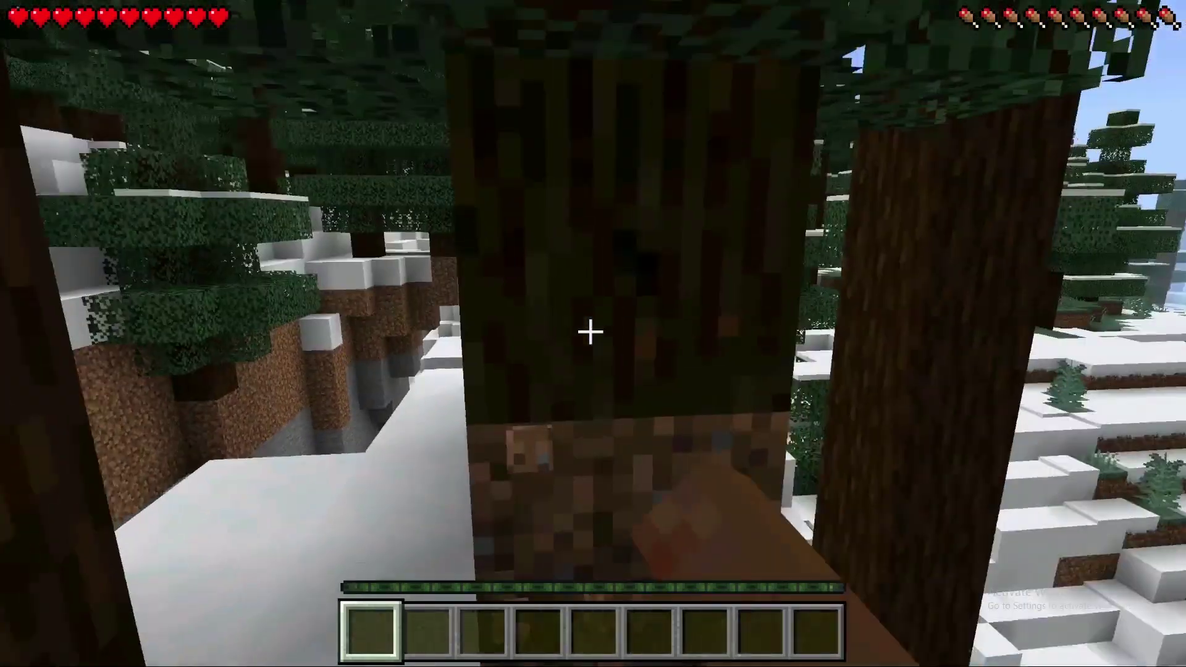
{"action": "left_click", "coordinate": [590, 333]}
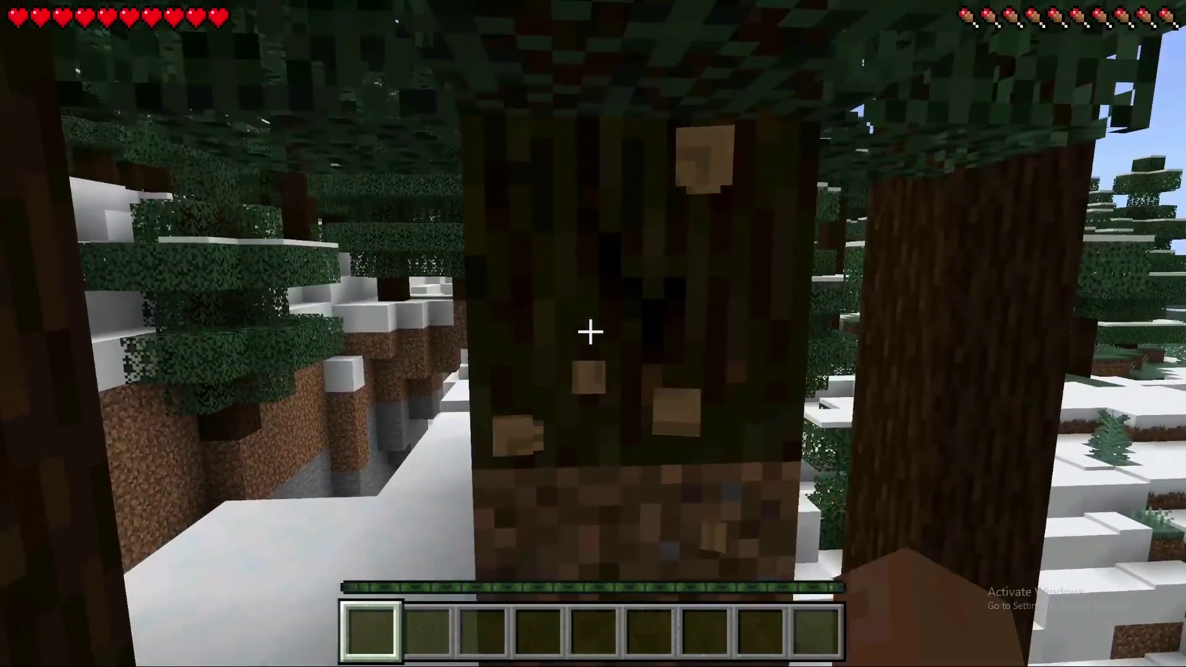